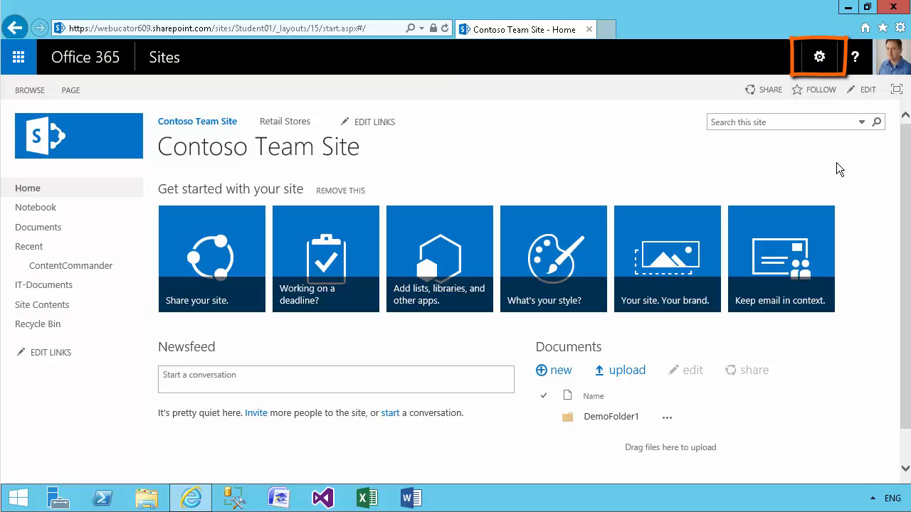
Open the SharePoint Store from the Contoso Team Site's page for adding apps.
click(820, 57)
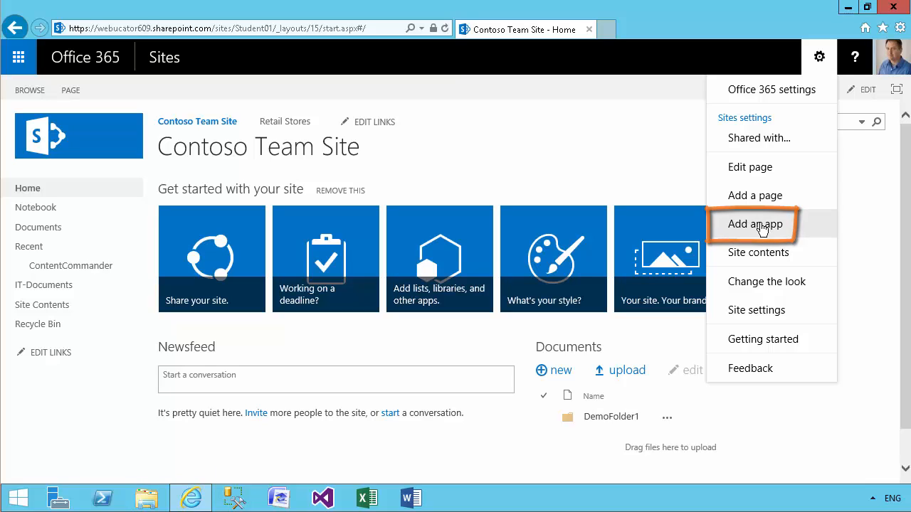
click(766, 223)
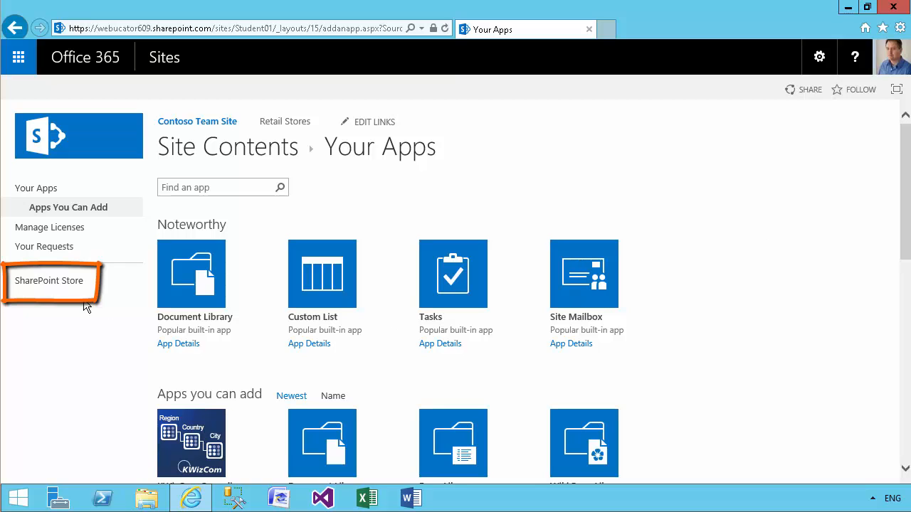
click(49, 283)
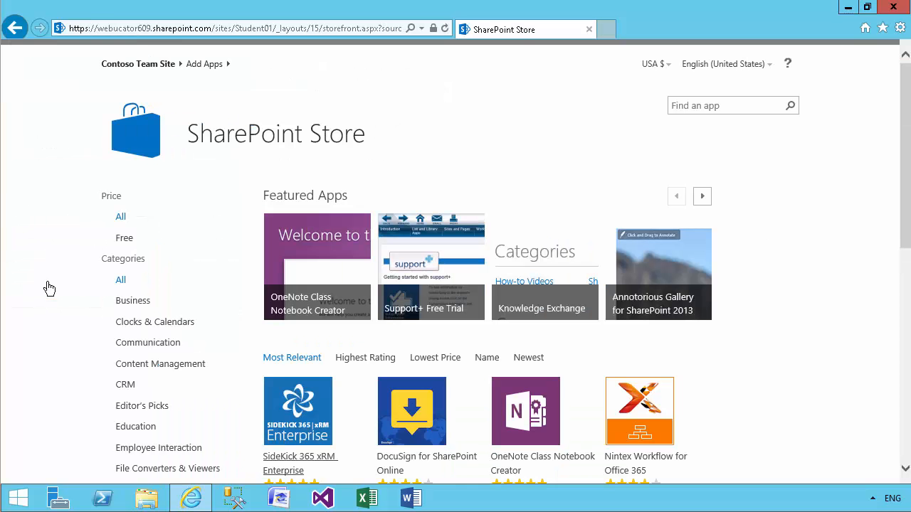
Search the SharePoint Store for "contentcommander" and view the details page of the matching app.
click(745, 106)
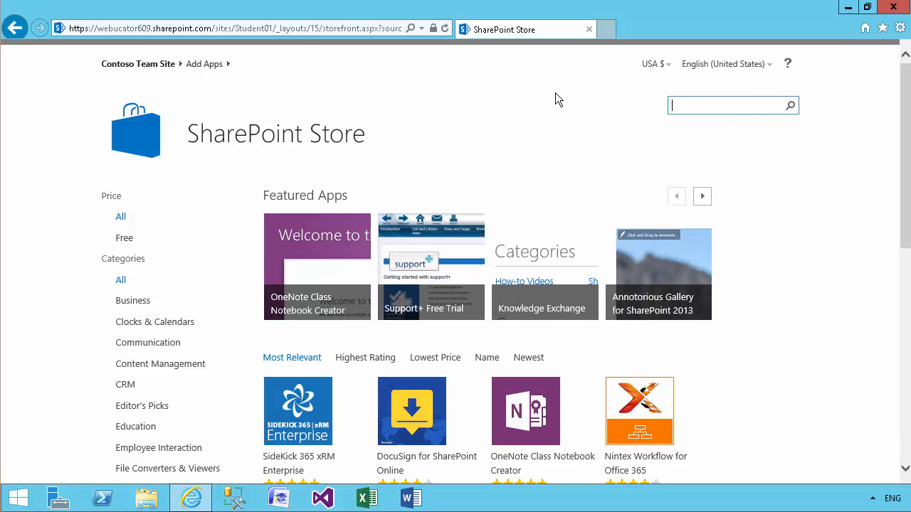
text(conten)
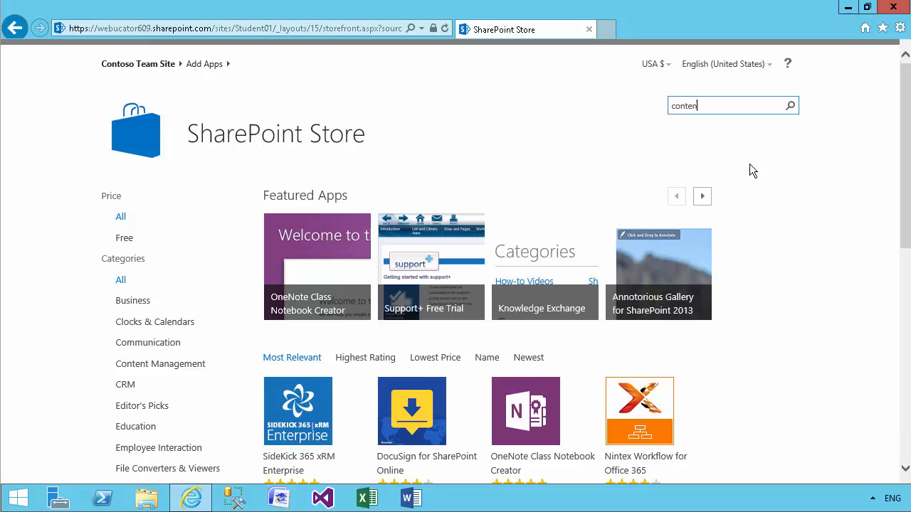
text(tcommander)
click(790, 106)
mouse_move(326, 291)
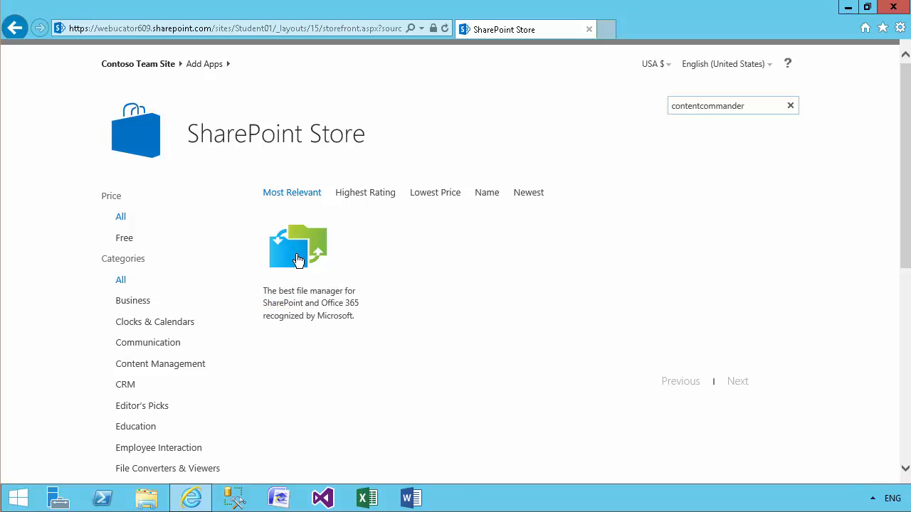
click(297, 260)
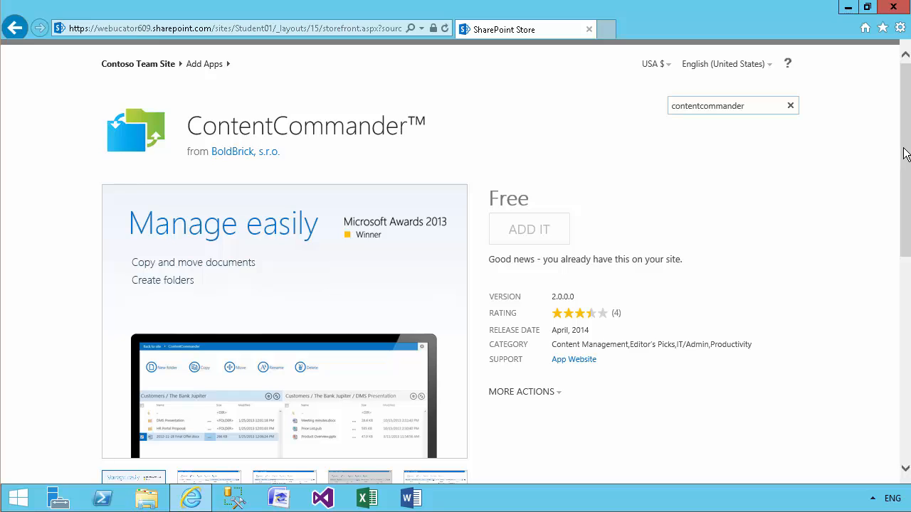
mouse_move(904, 153)
mouse_down()
mouse_move(883, 332)
mouse_move(886, 147)
mouse_up()
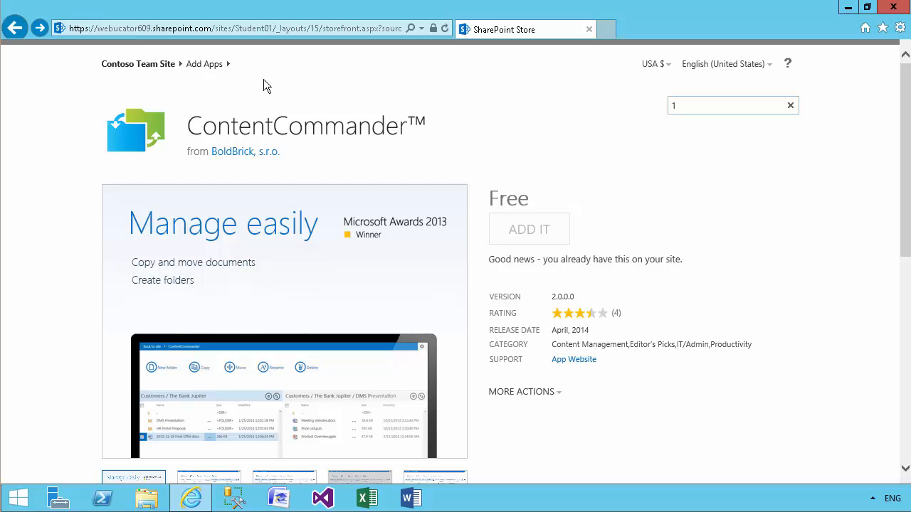
Launch ContentCommander from the Contoso Team Site and open the IT-Documents library in one pane and Documents in the other.
click(140, 68)
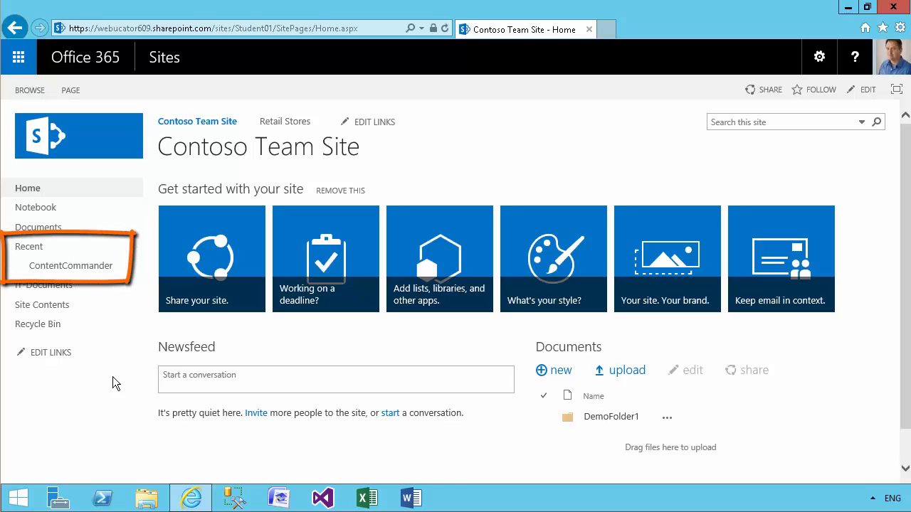
click(83, 266)
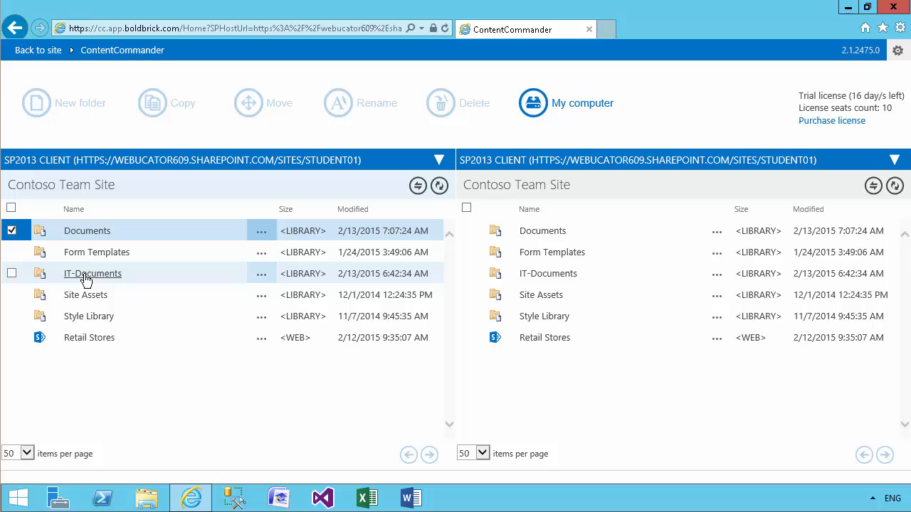
click(85, 278)
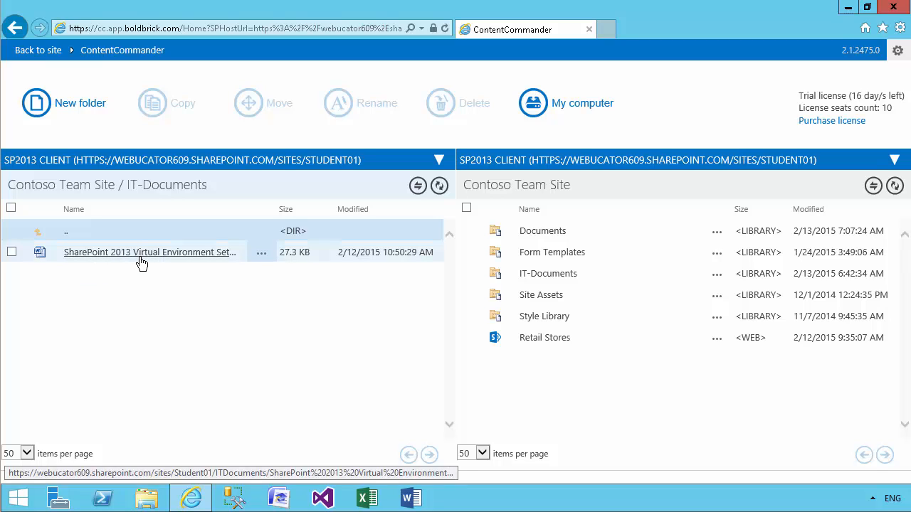
click(542, 238)
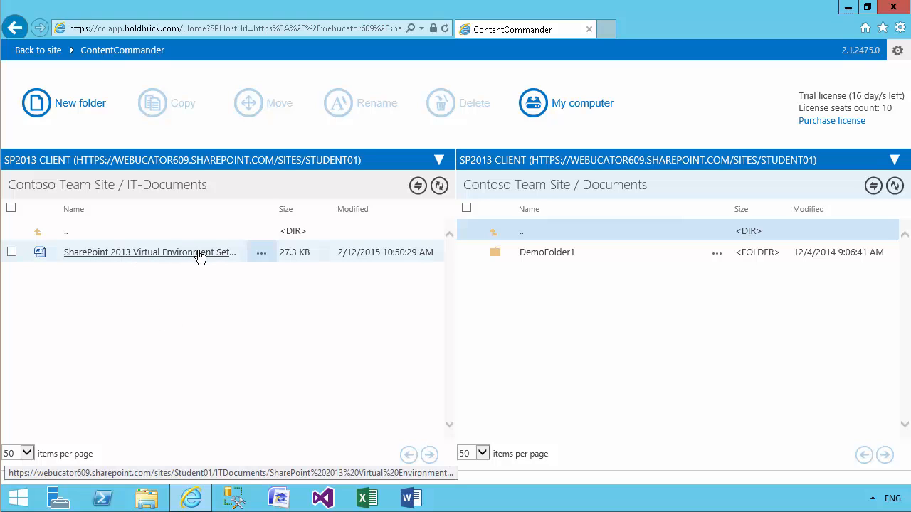
Copy the SharePoint 2013 Virtual Environment Setup document from IT-Documents to Documents, reviewing the advanced options and keeping Don't copy and Merge their contents.
click(13, 254)
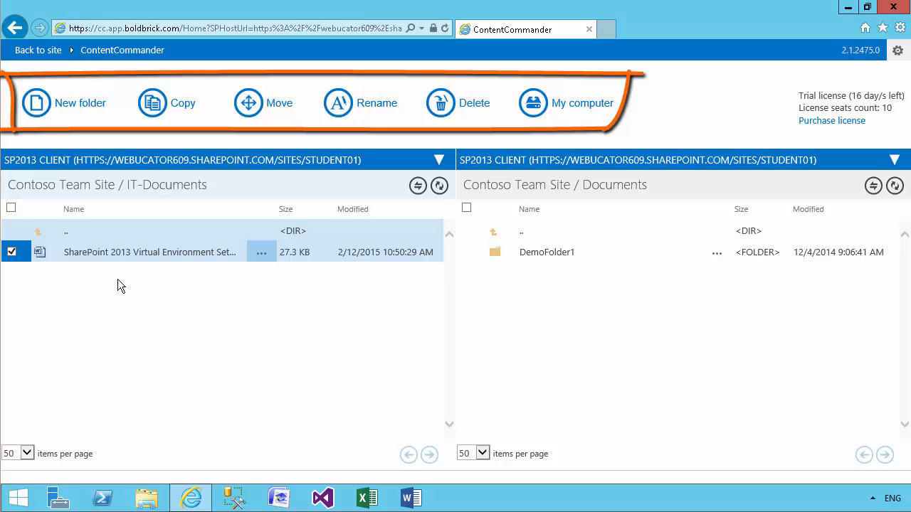
click(176, 107)
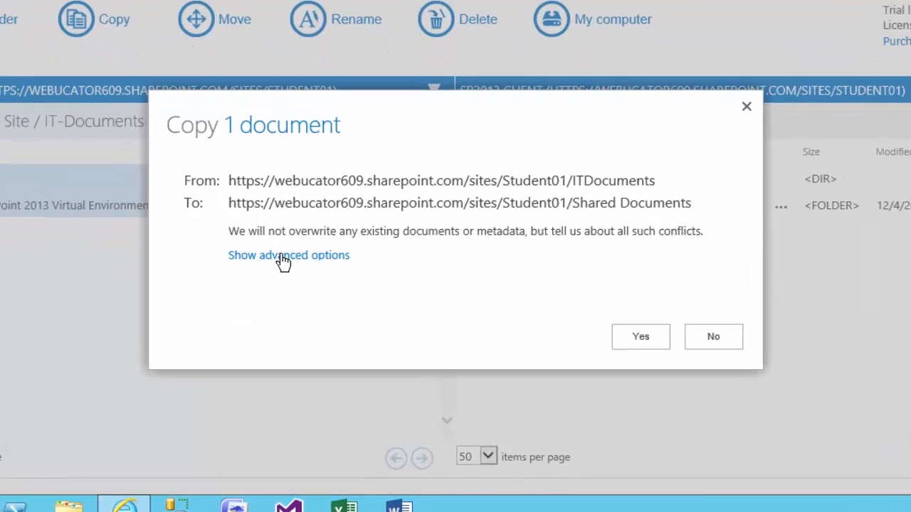
click(319, 293)
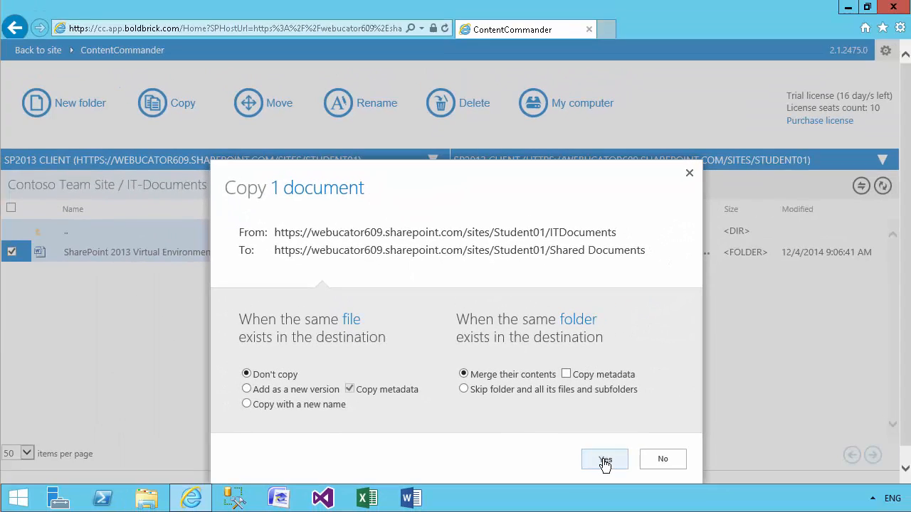
click(605, 461)
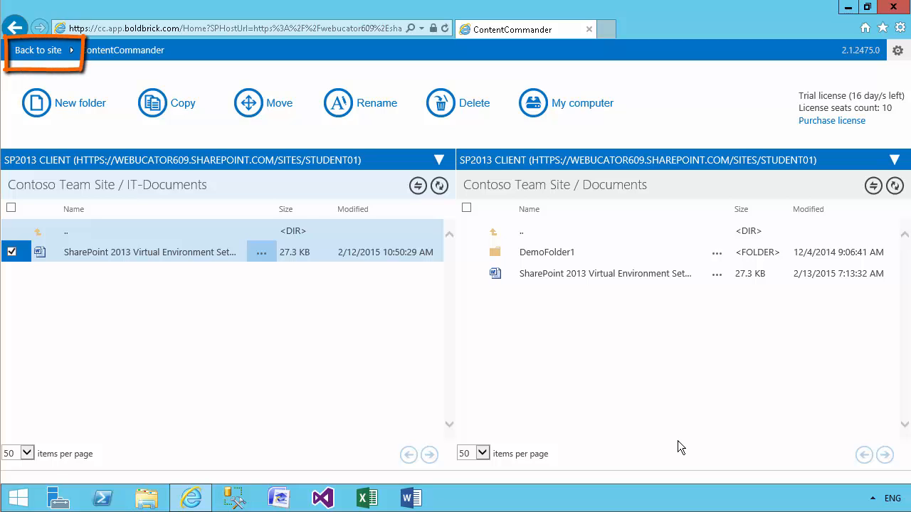
Return to the site and check the properties of the copied virtual environment setup document in the Documents library.
click(27, 55)
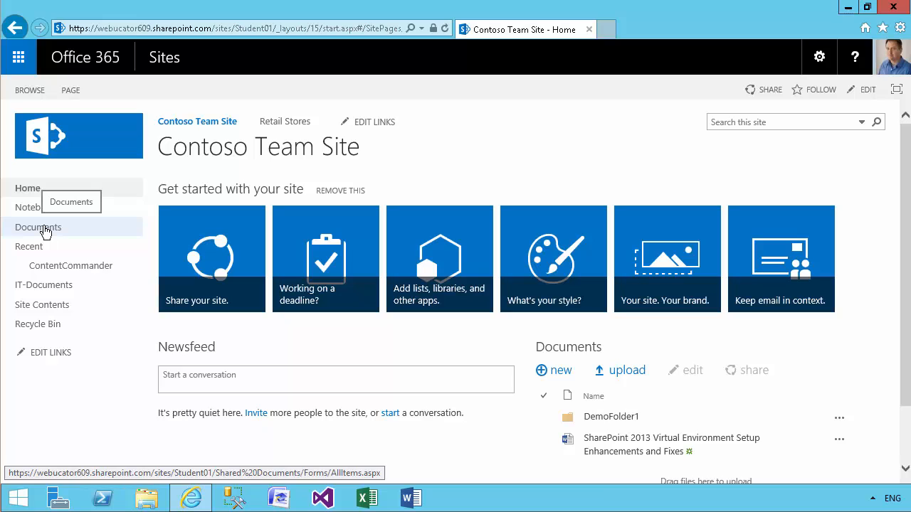
click(39, 227)
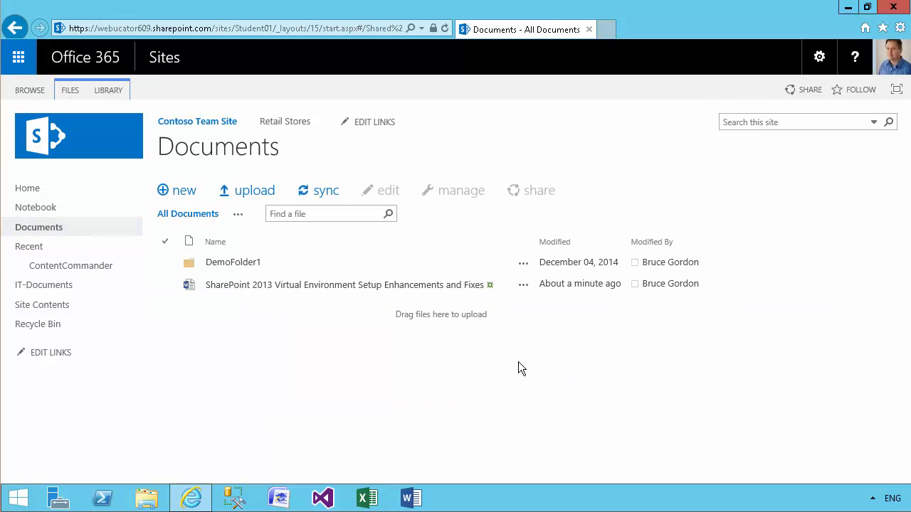
click(523, 292)
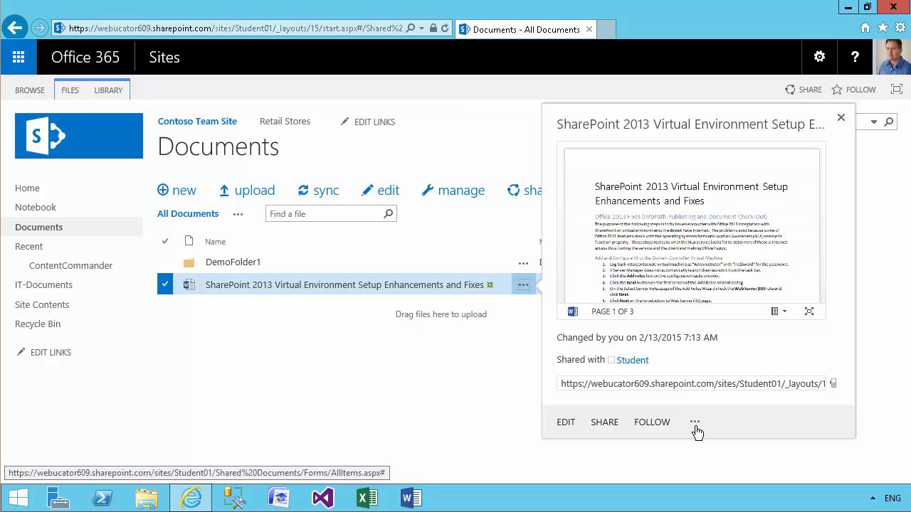
click(695, 424)
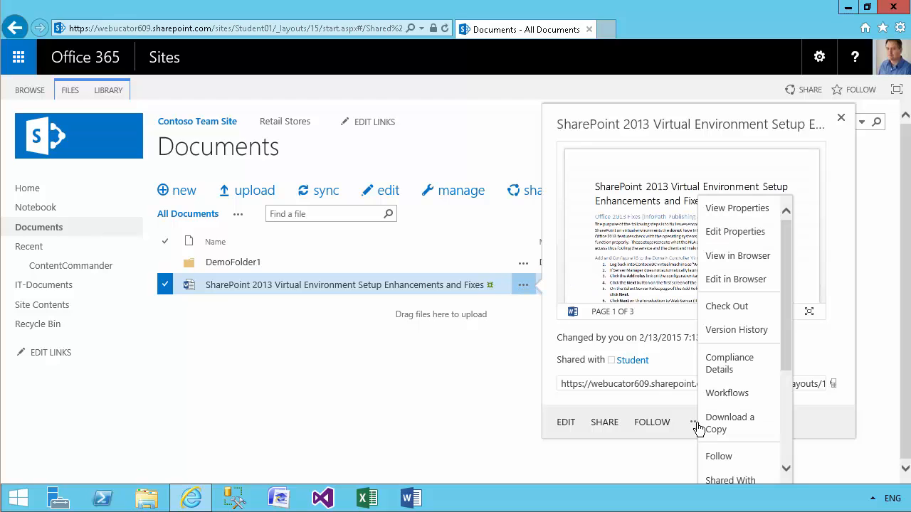
drag(783, 317, 782, 310)
click(732, 211)
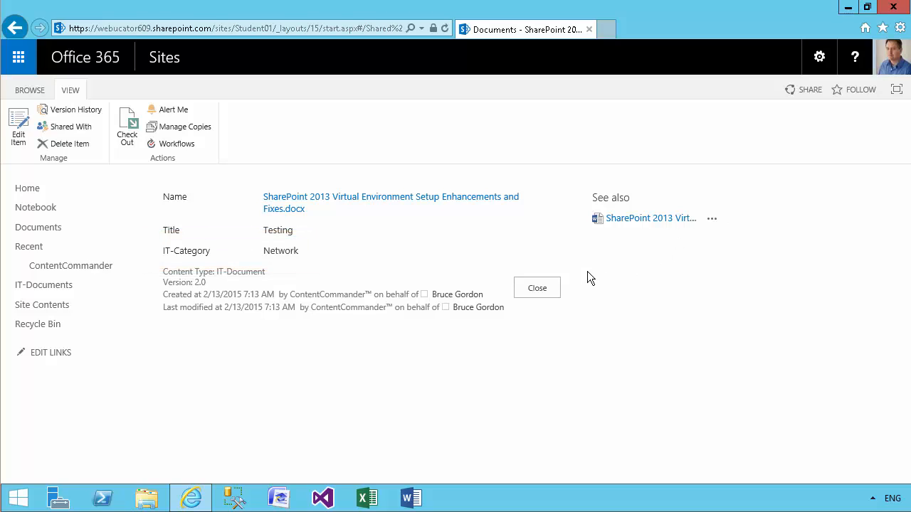
click(542, 289)
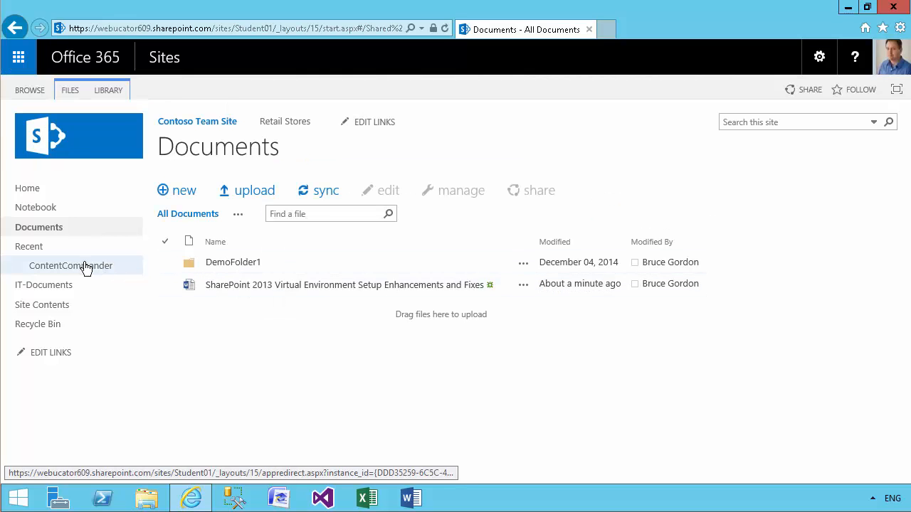
Reopen ContentCommander and connect one pane to the local computer's file system.
click(85, 267)
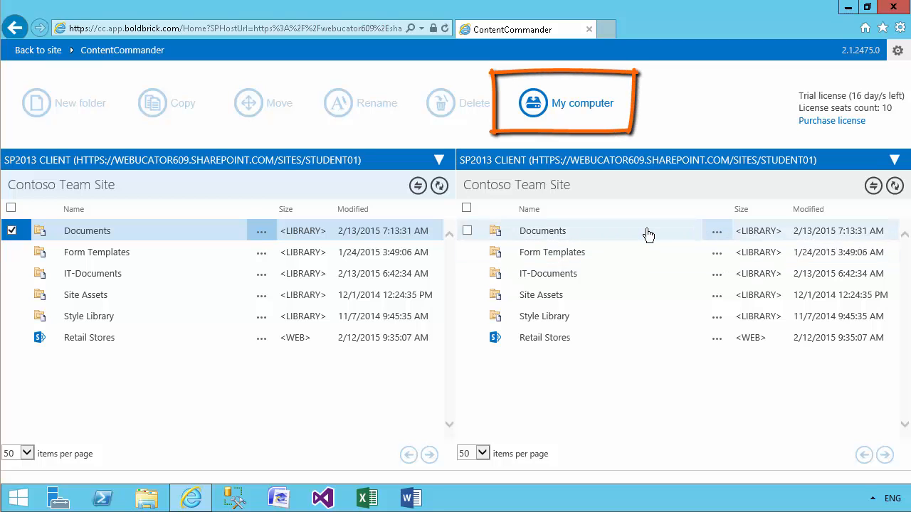
click(559, 106)
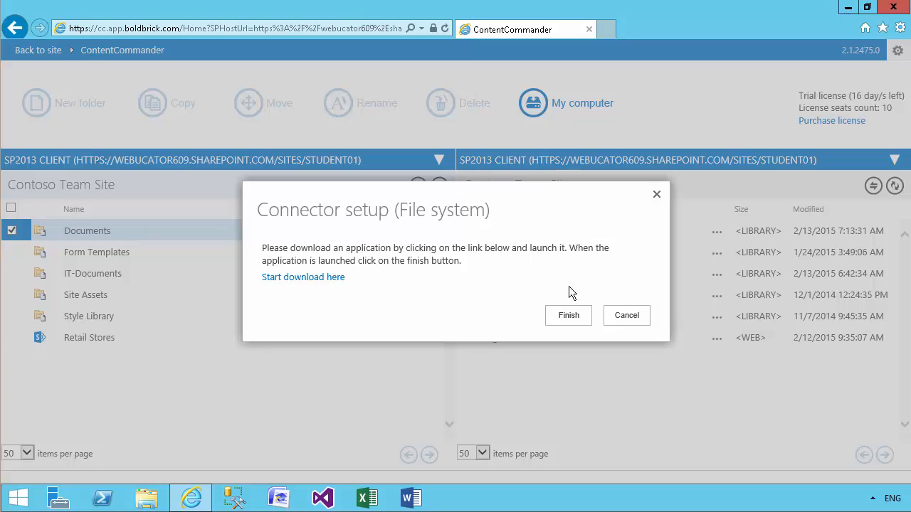
click(569, 320)
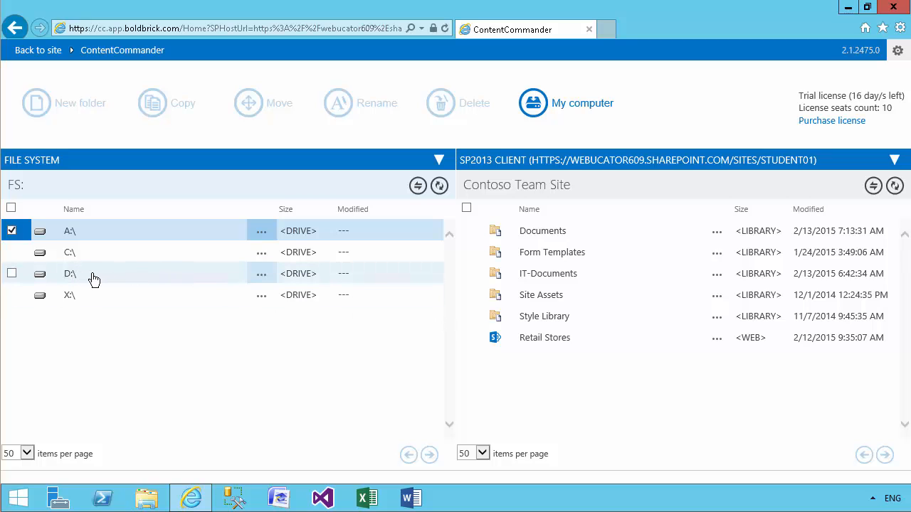
Copy NetworkMemo.txt from D:\Demofiles to the Contoso Team Site's Documents library with the default copy options.
click(69, 277)
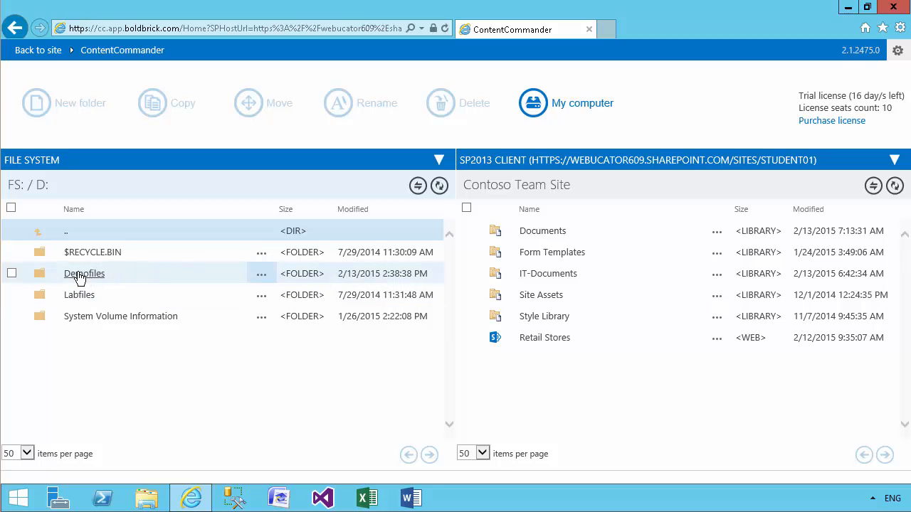
click(79, 278)
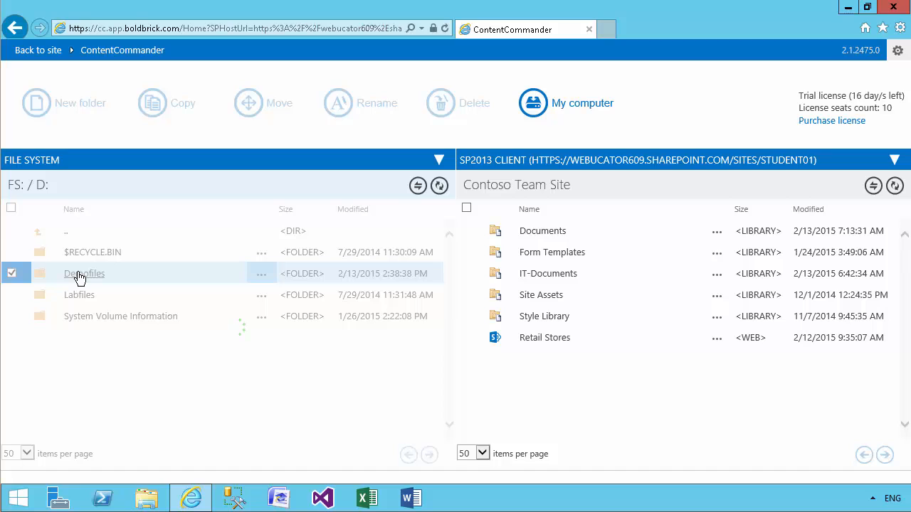
drag(451, 280, 437, 391)
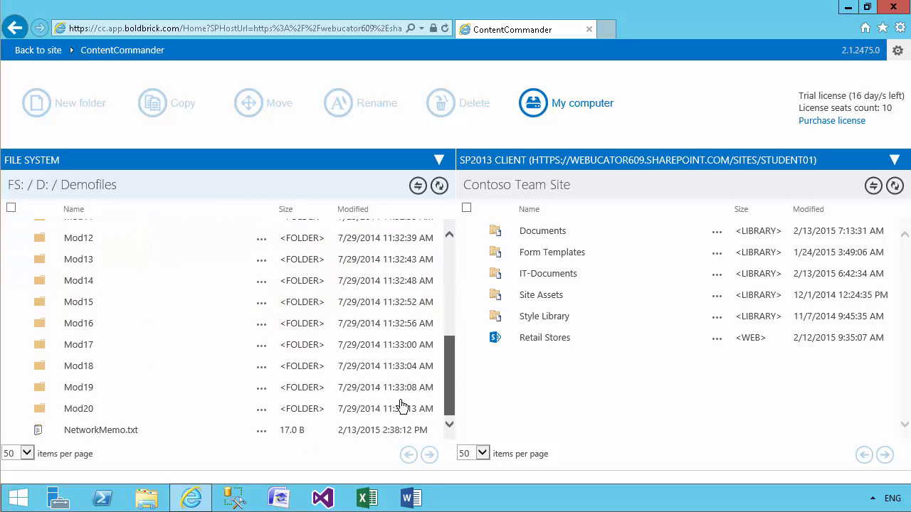
click(156, 435)
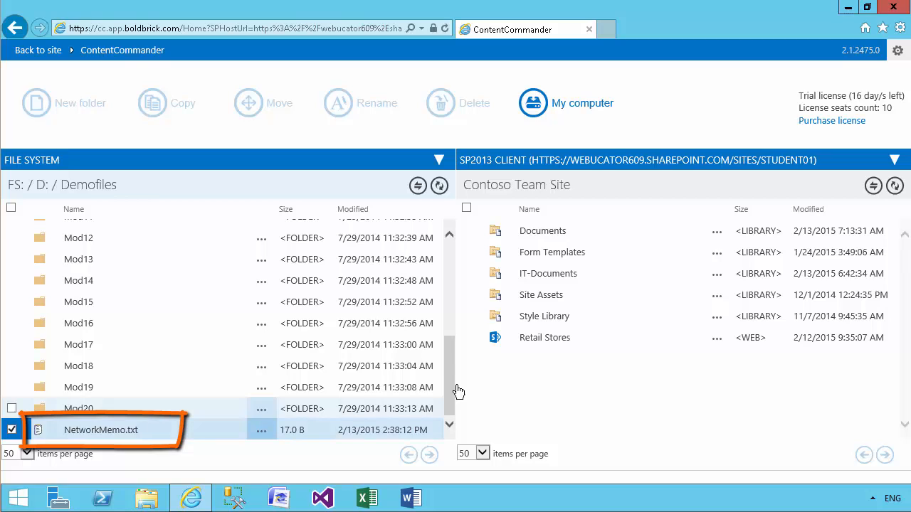
click(542, 233)
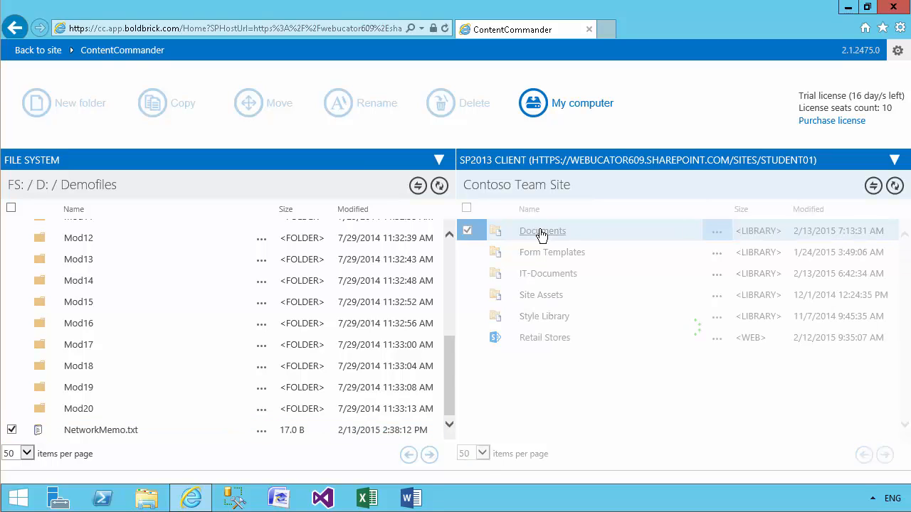
click(145, 435)
click(10, 431)
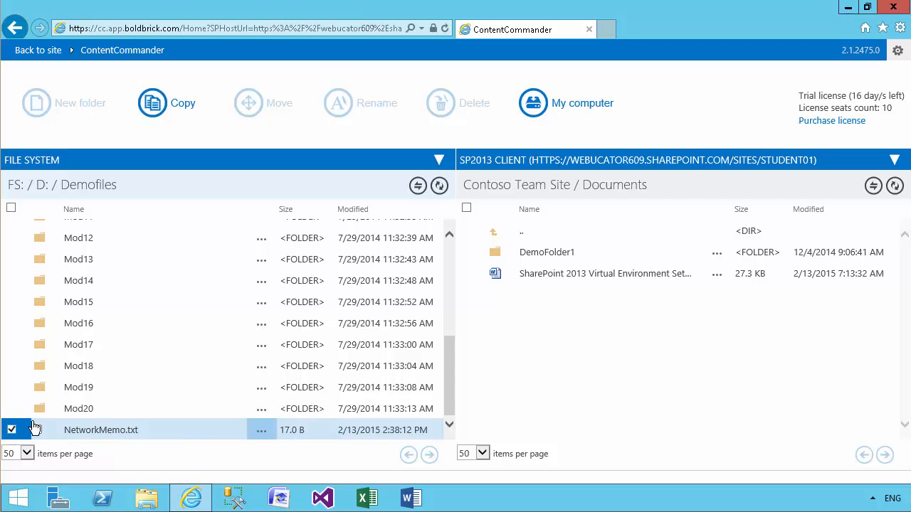
click(170, 107)
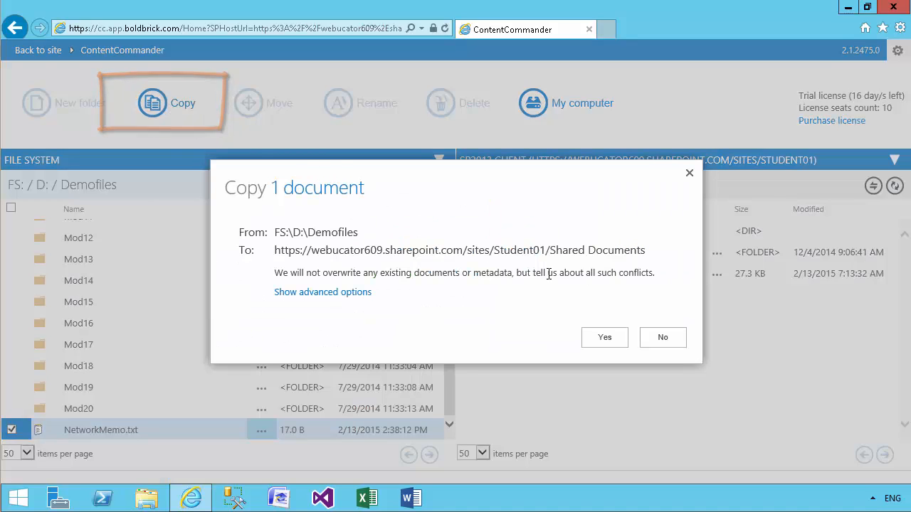
click(602, 340)
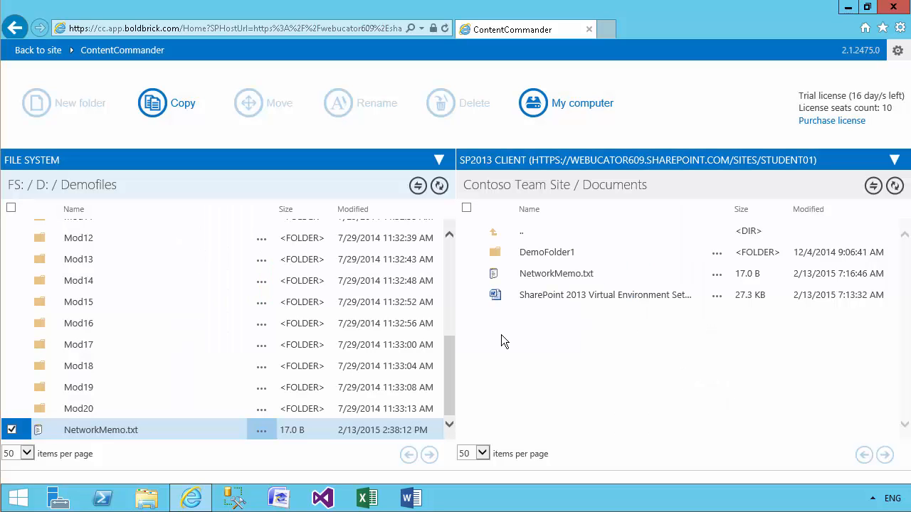
Return to the Contoso Team Site and open the Documents library to check for the copied NetworkMemo file.
click(39, 51)
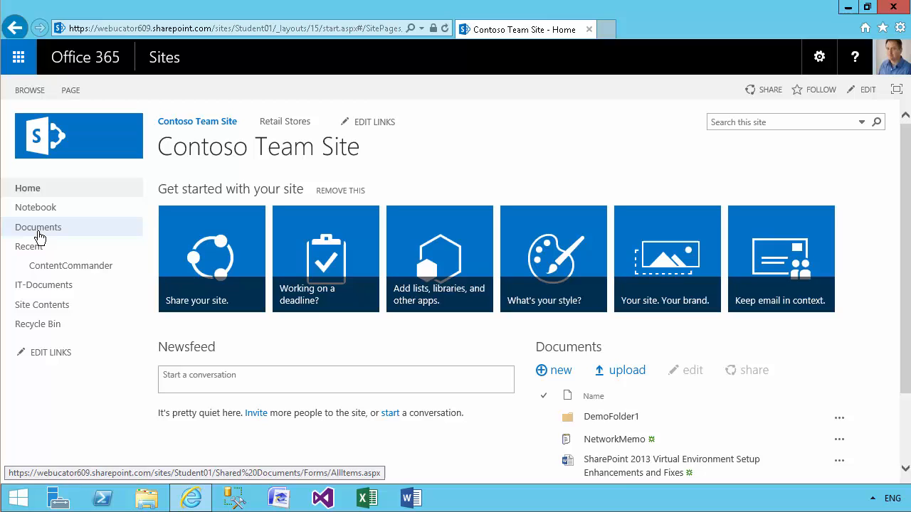
click(39, 233)
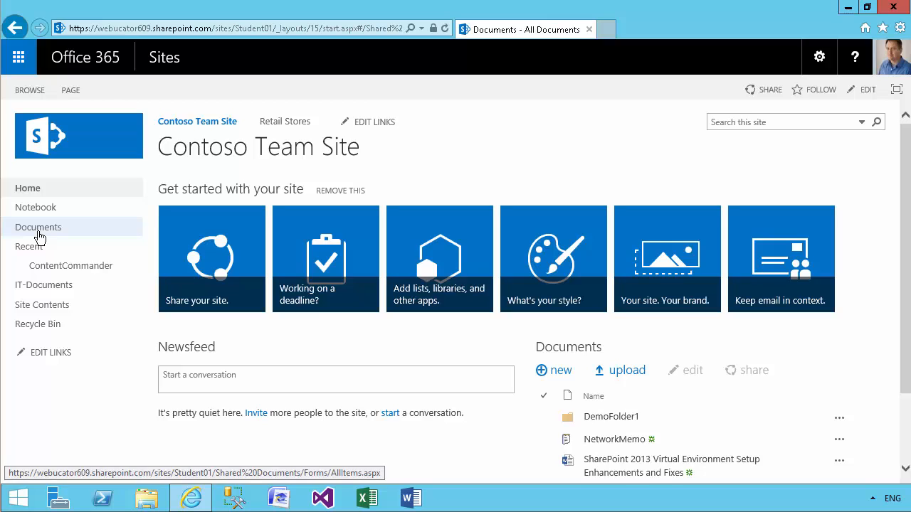